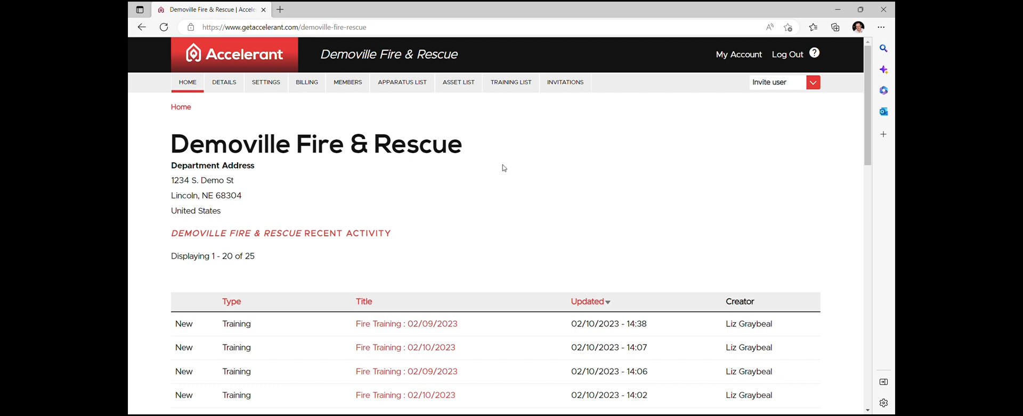
Step: Open the department's training list and show the summary report for the year 2022
left_click(510, 85)
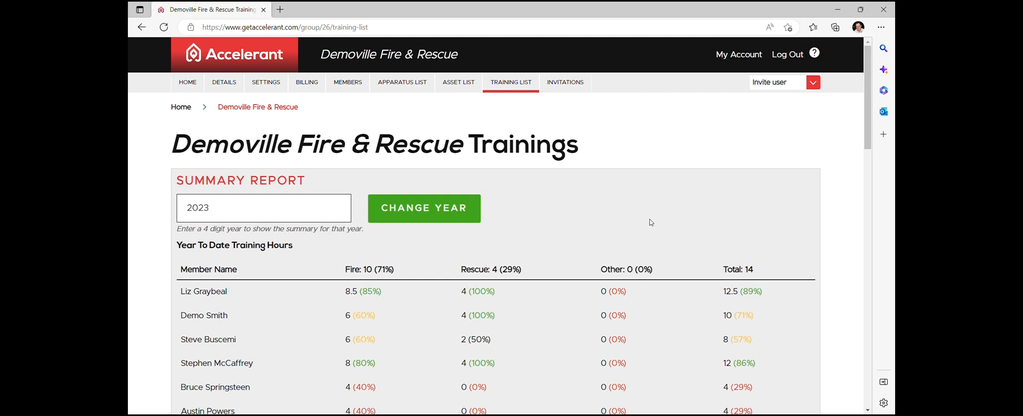
left_click_drag(256, 208, 164, 207)
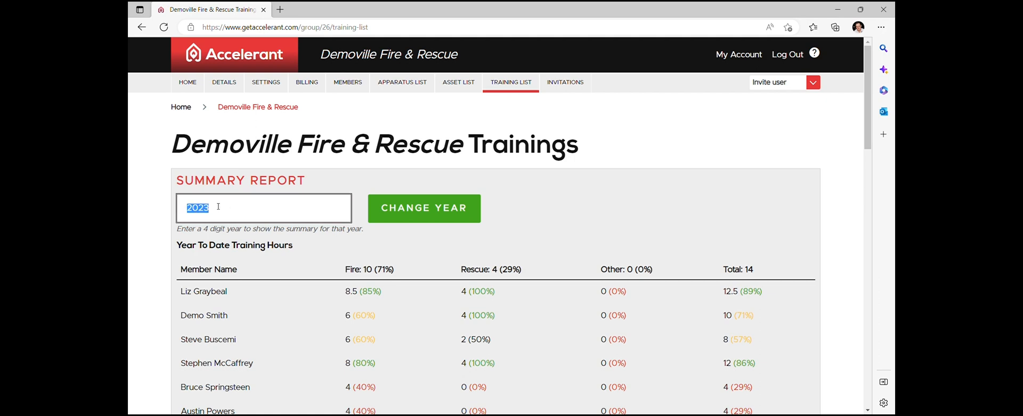
left_click(521, 202)
left_click_drag(272, 216, 186, 219)
type("2022")
left_click(424, 208)
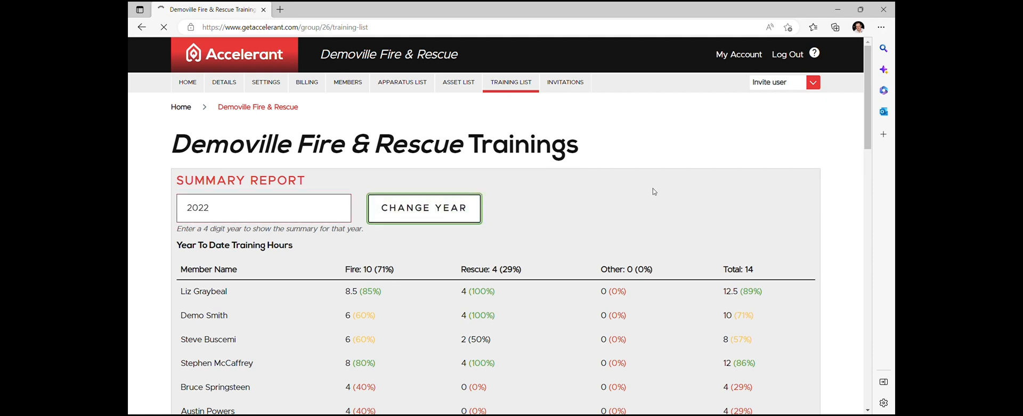
scroll(628, 236, "down", 3)
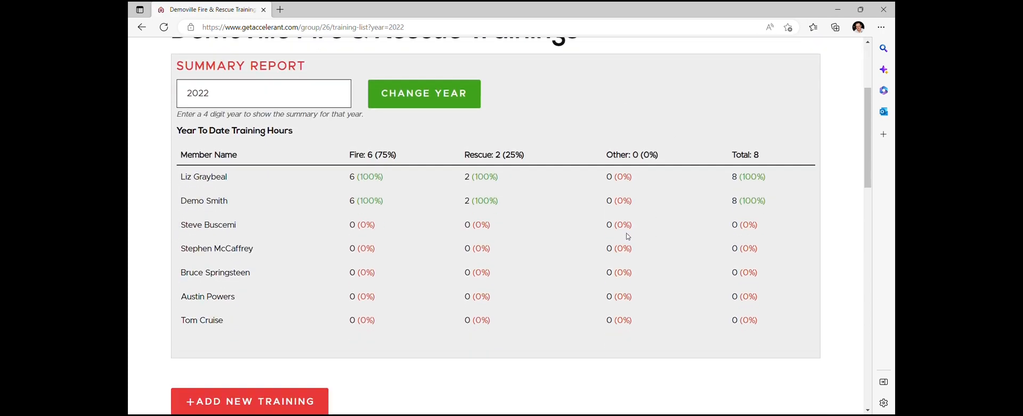
scroll(391, 279, "up", 3)
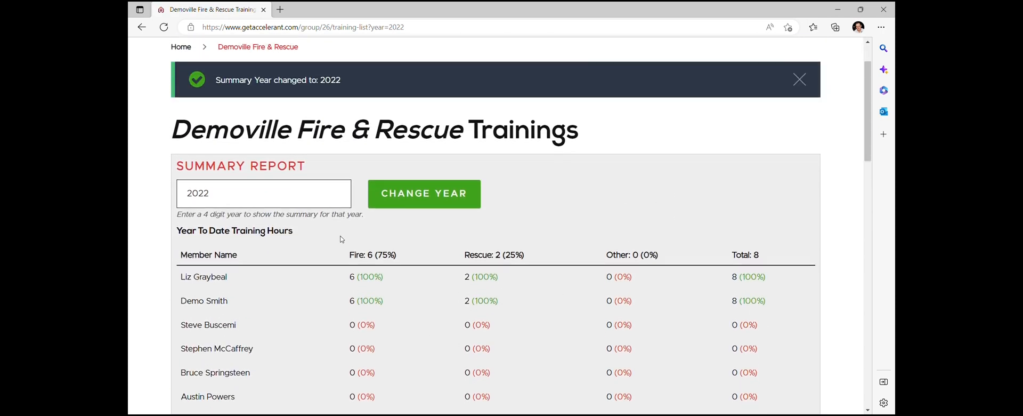
Step: Set the summary report year back to 2023
left_click(280, 200)
type("3")
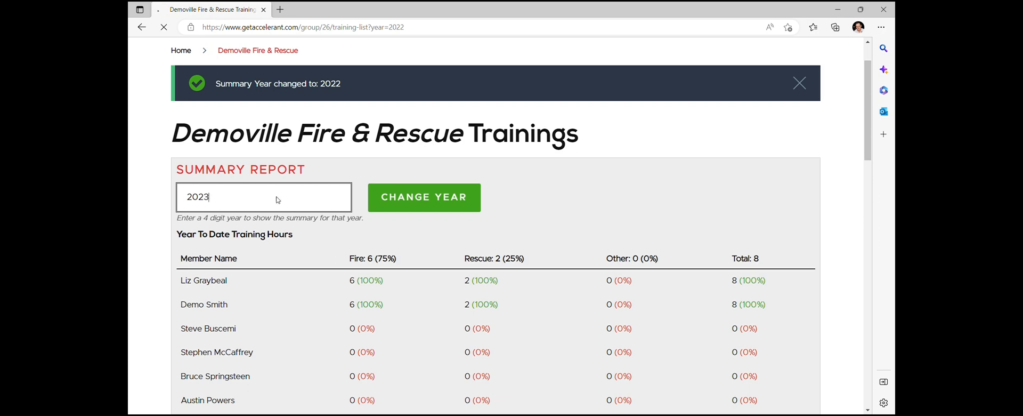
key("Return")
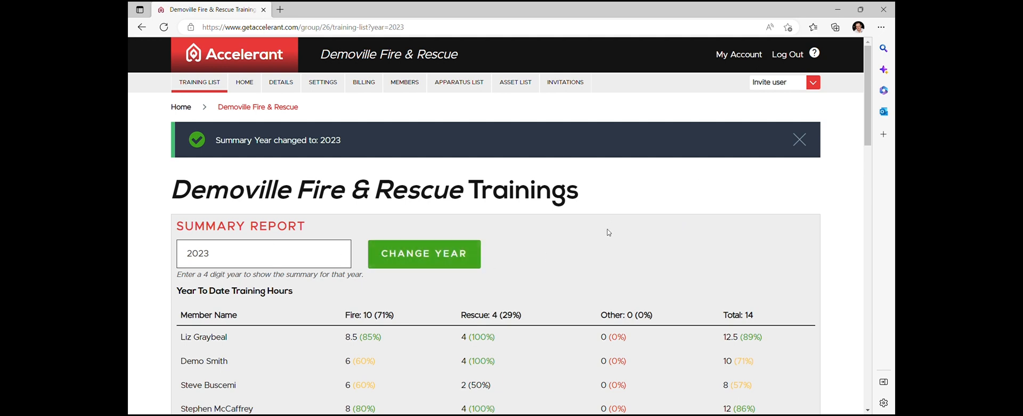
Step: Examine the department's overall, Fire and Rescue training hour totals in the year-to-date summary
scroll(654, 214, "down", 2)
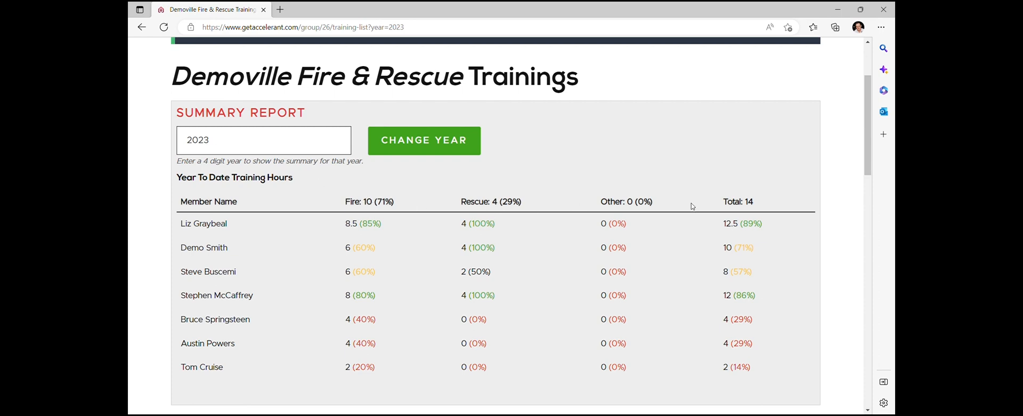
double_click(753, 203)
left_click(741, 175)
left_click_drag(755, 203, 747, 203)
double_click(381, 202)
double_click(516, 205)
left_click(655, 157)
Step: Review the individual training records listed below the summary report, including their types, dates, hours and officers
scroll(670, 183, "down", 2)
scroll(670, 184, "down", 5)
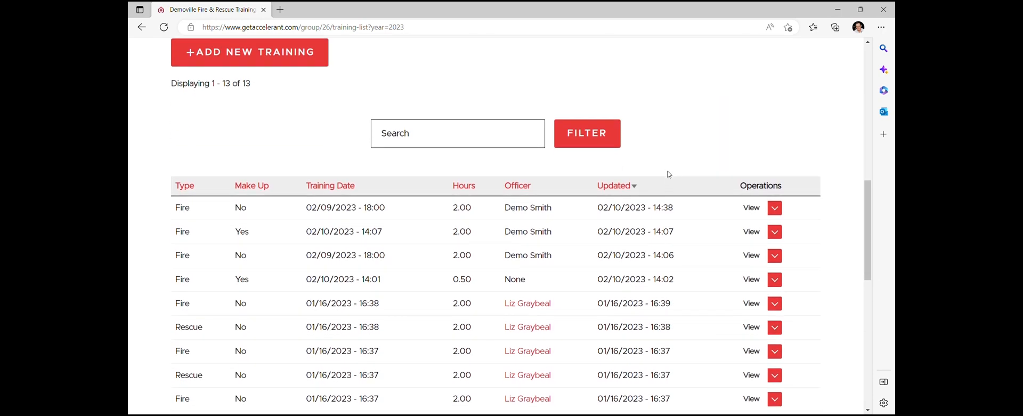
scroll(484, 86, "down", 1)
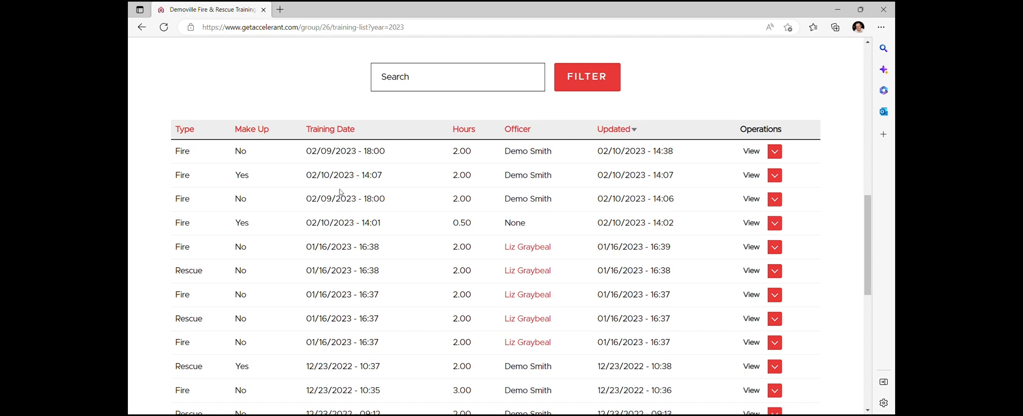
scroll(343, 192, "down", 1)
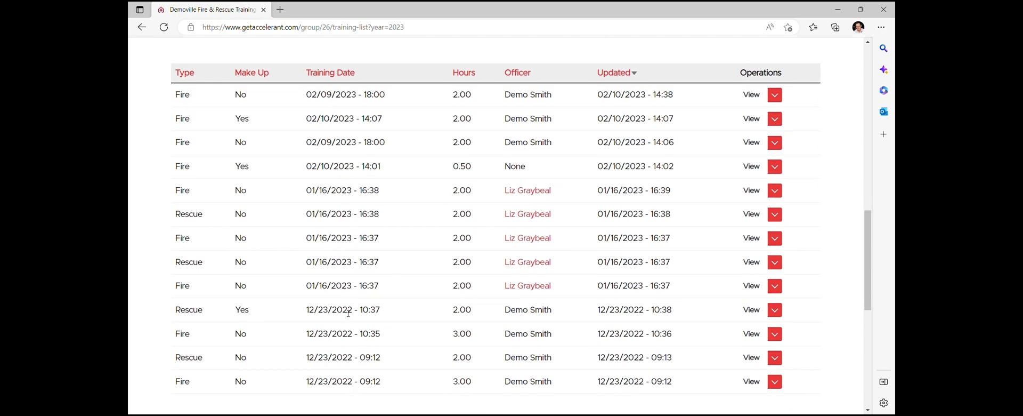
scroll(350, 272, "up", 2)
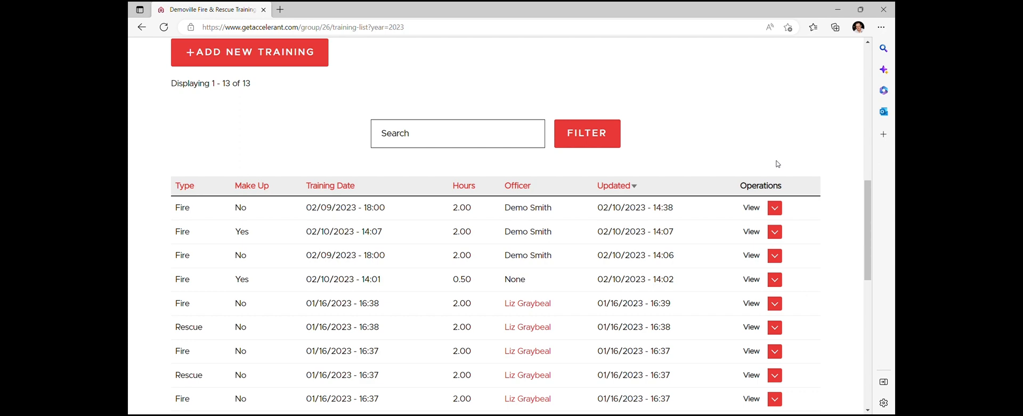
Step: Check the operations available for the first training record in the list
left_click(775, 209)
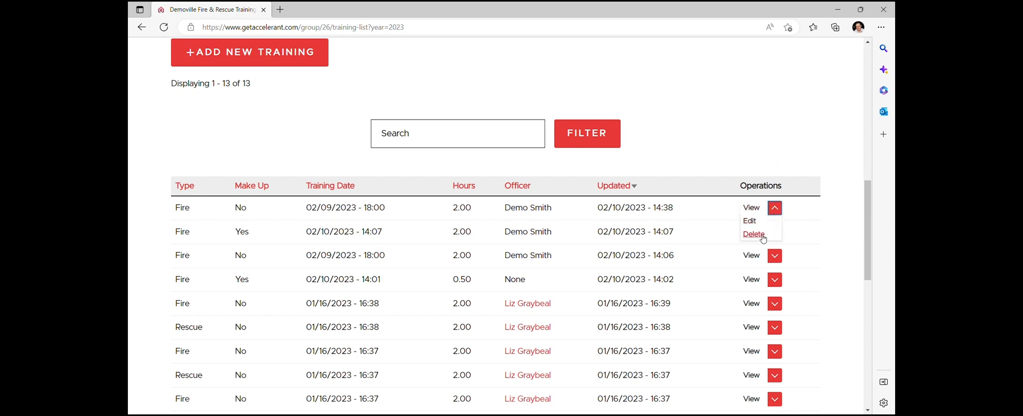
left_click(776, 160)
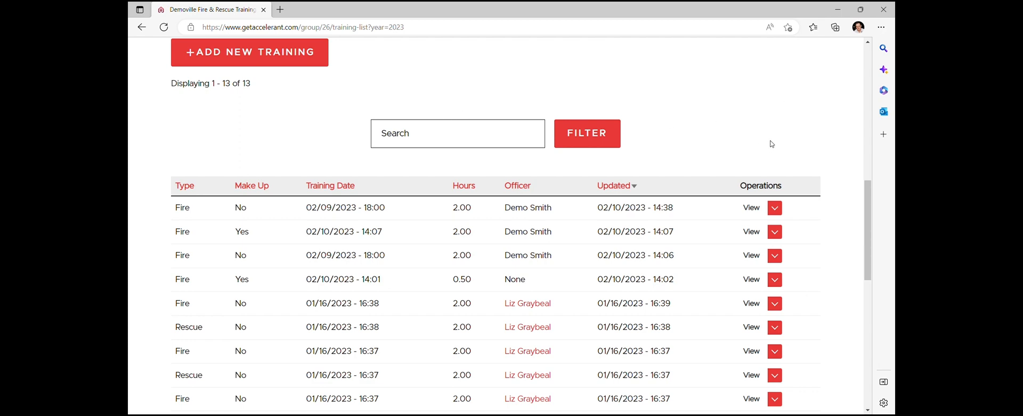
left_click(775, 208)
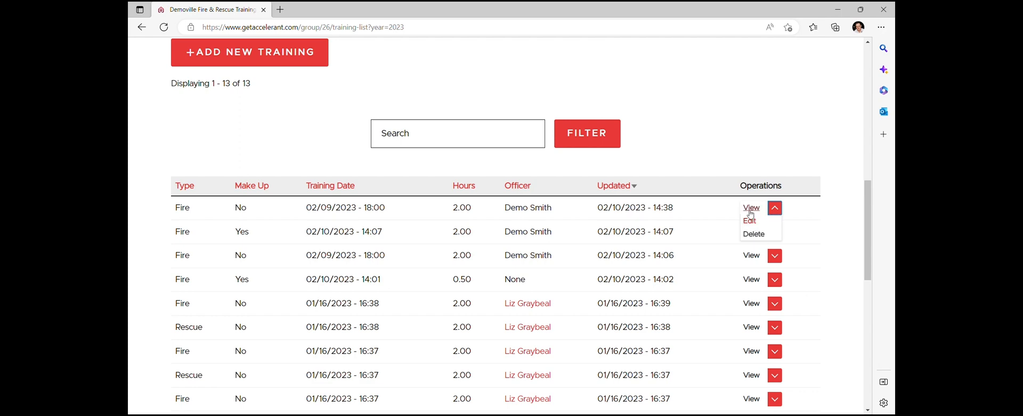
Step: Start a new training record for the department and set its training time to 06:00:00 PM
scroll(739, 136, "up", 1)
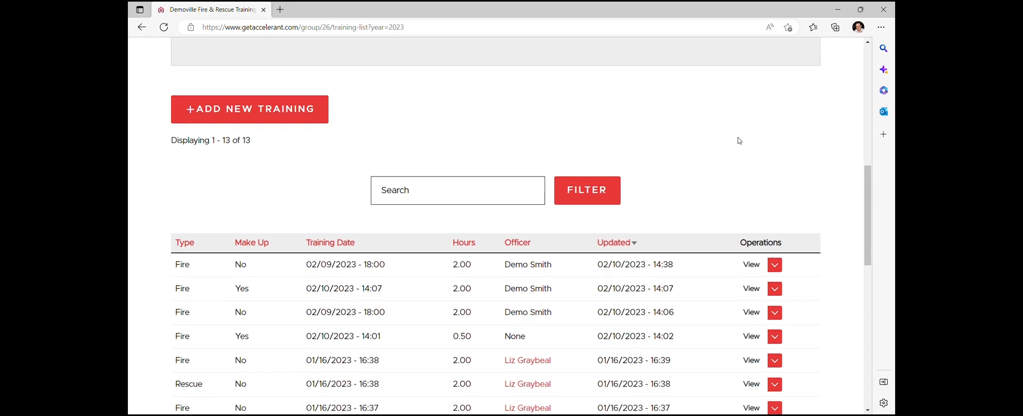
scroll(747, 160, "up", 2)
scroll(761, 192, "up", 5)
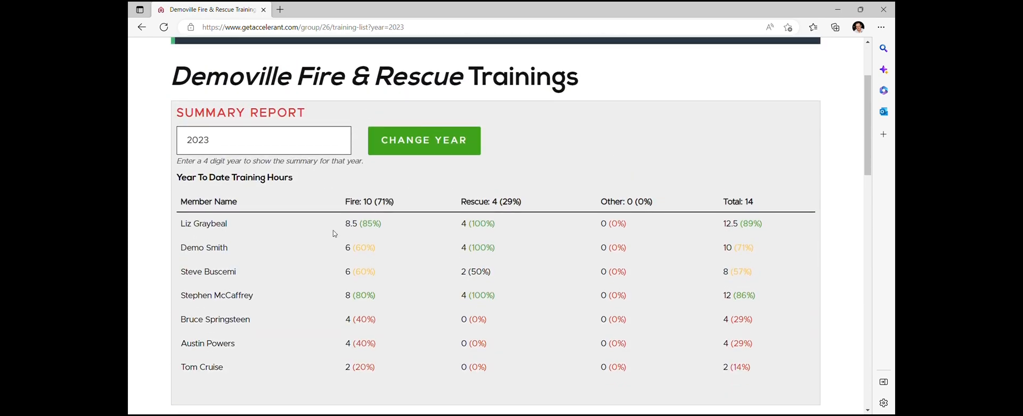
scroll(480, 239, "down", 4)
left_click(309, 286)
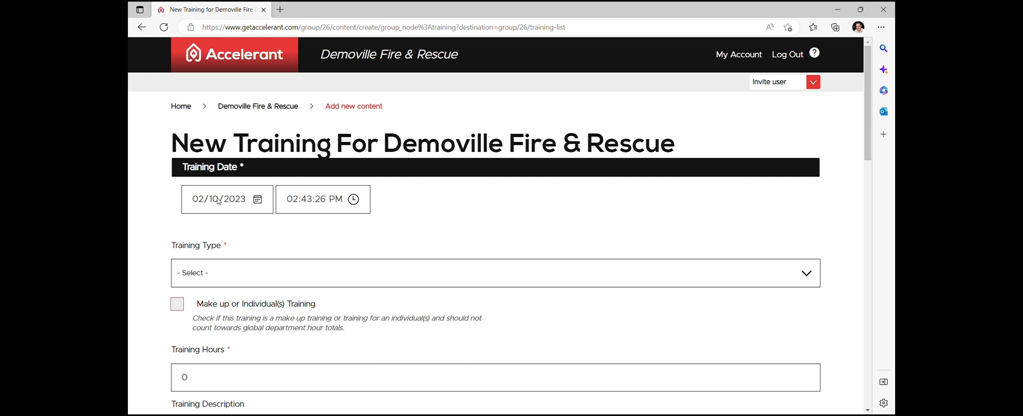
left_click(219, 200)
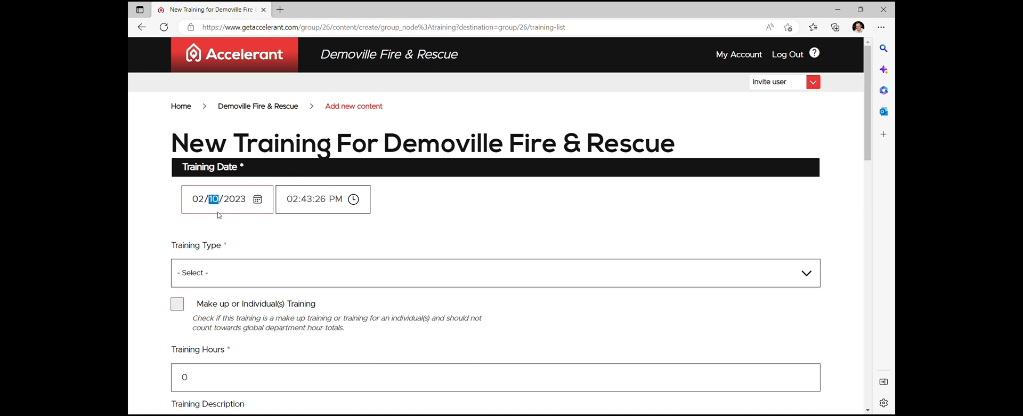
left_click(493, 206)
left_click(295, 205)
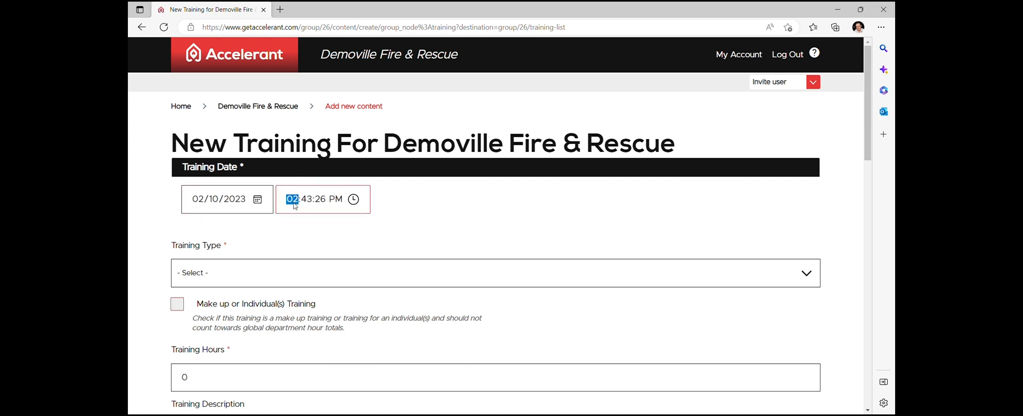
type("060000")
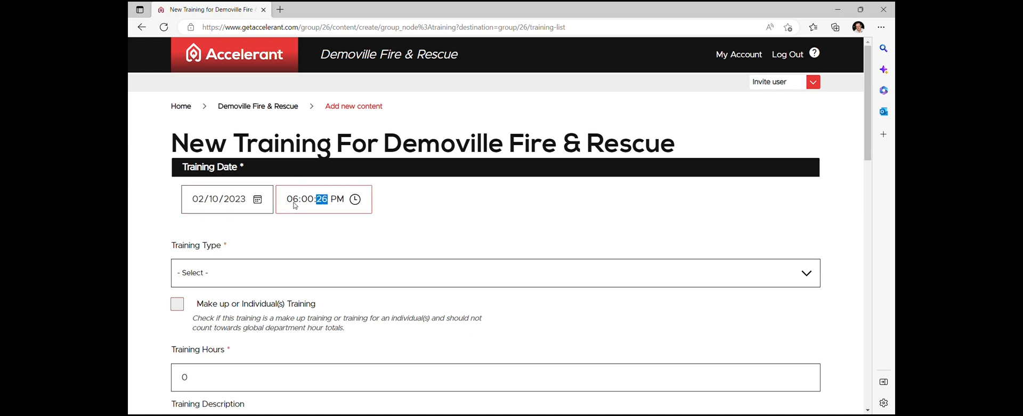
type("00")
Step: Set the training type to Fire and the training hours to 2
left_click(254, 276)
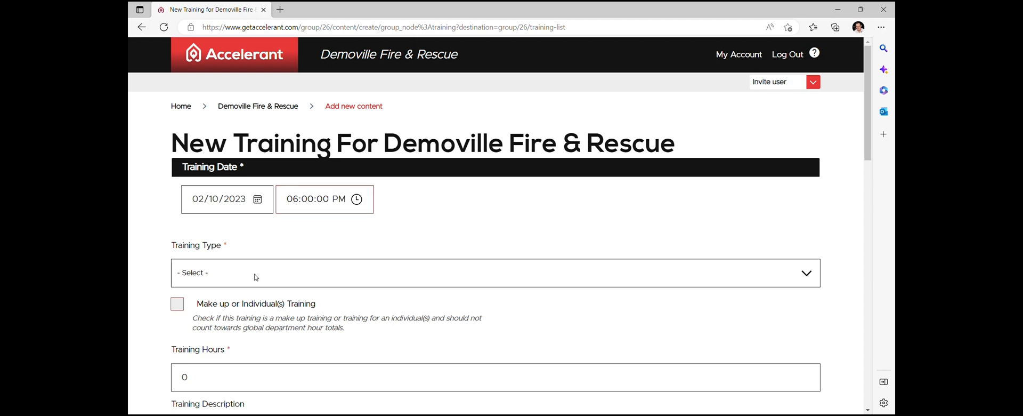
left_click(232, 309)
scroll(441, 237, "down", 2)
left_click(288, 265)
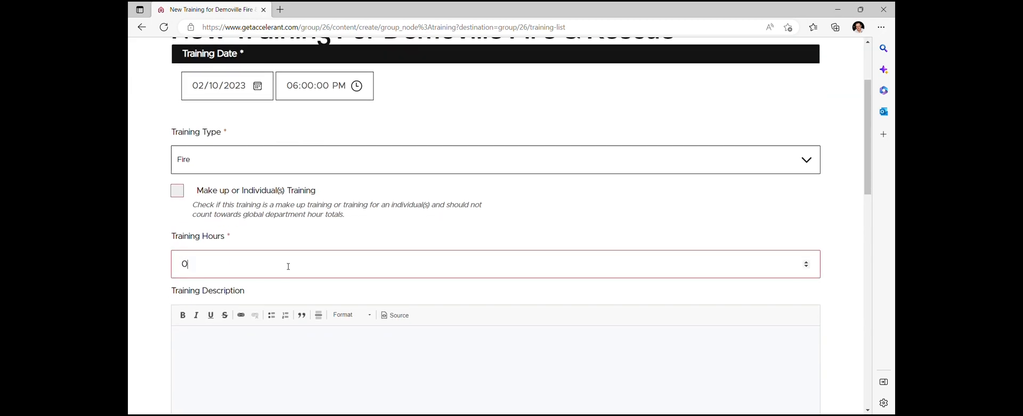
key("BackSpace")
type("2")
Step: Enter "Advanced SCBA Training" as the training description
left_click(464, 350)
type("Av")
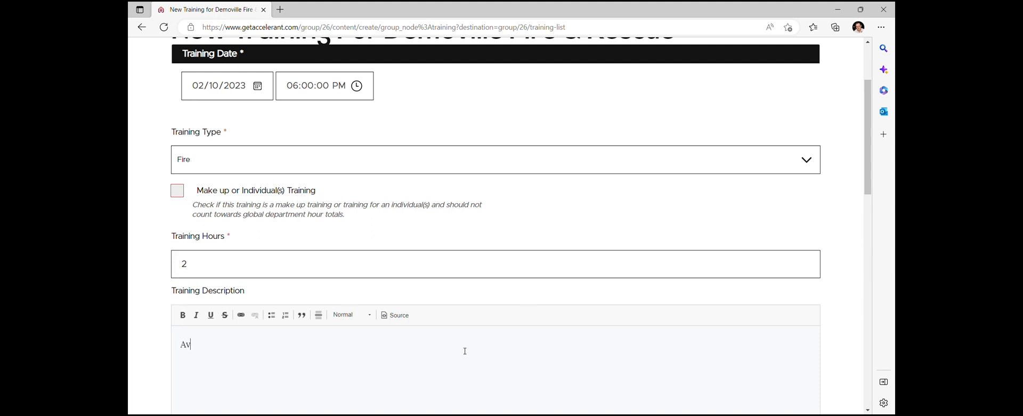
key("BackSpace")
type("dvanced SCBA Training")
key("Tab")
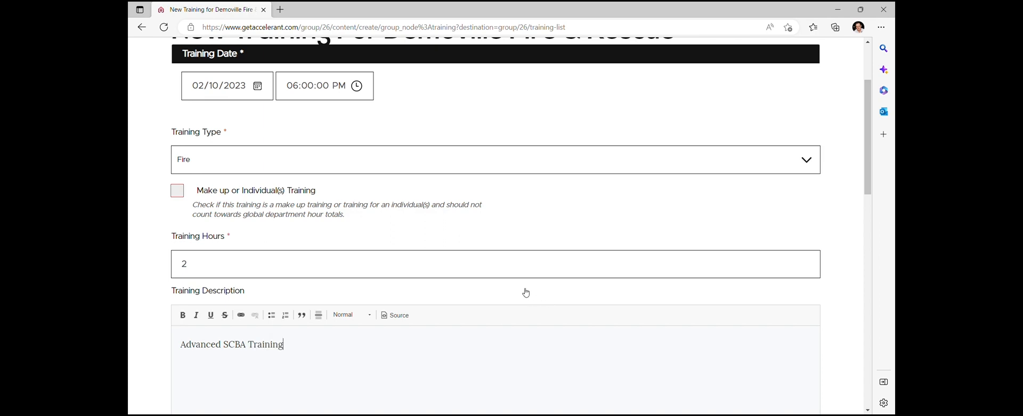
Step: Assign the demo member as the training officer
scroll(458, 264, "down", 5)
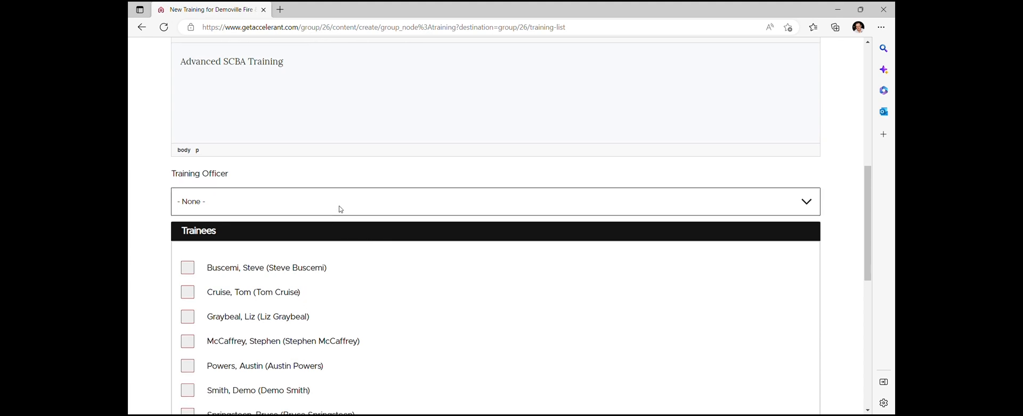
left_click(316, 240)
scroll(512, 277, "down", 2)
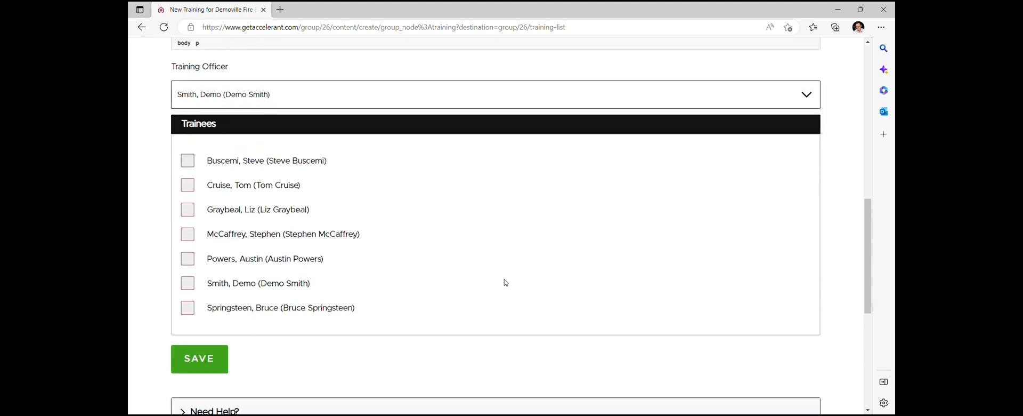
Step: Mark the last five listed members as trainees and save the new training
scroll(338, 318, "up", 2)
scroll(415, 319, "down", 1)
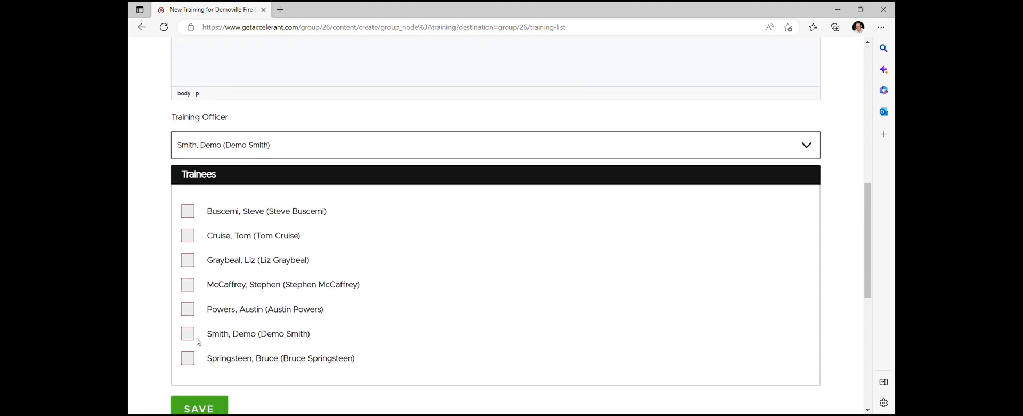
left_click(193, 336)
left_click(191, 360)
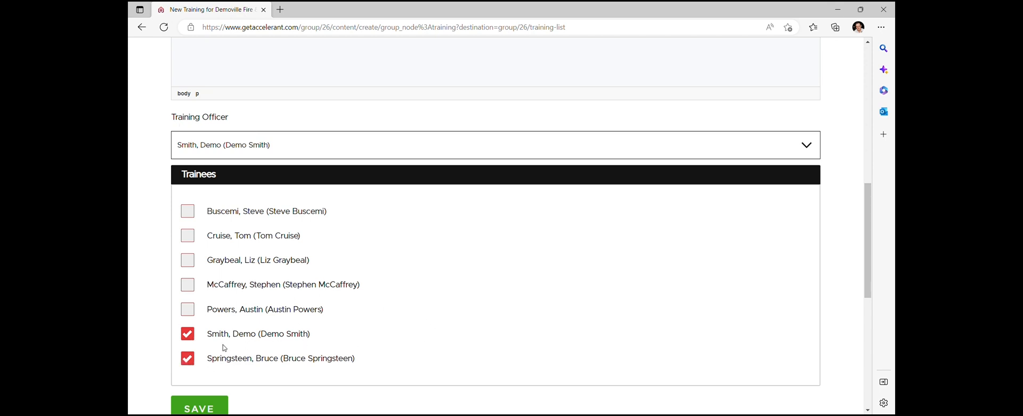
left_click(188, 310)
left_click(189, 289)
left_click(192, 265)
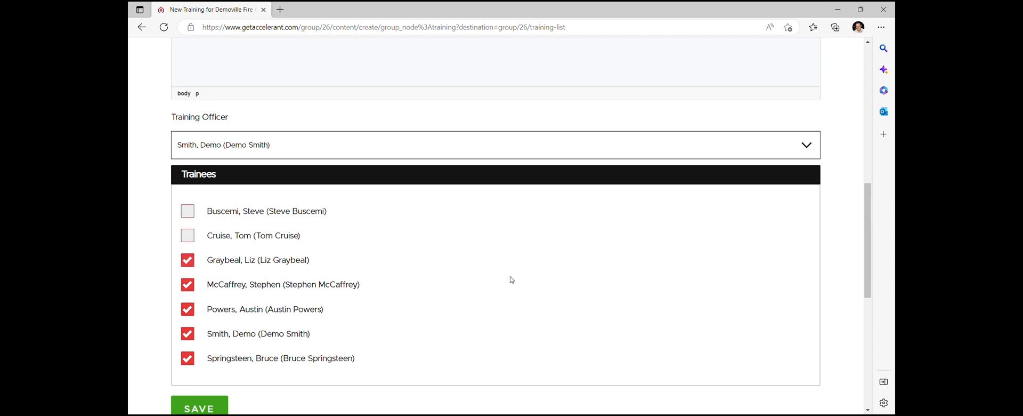
scroll(506, 267, "down", 1)
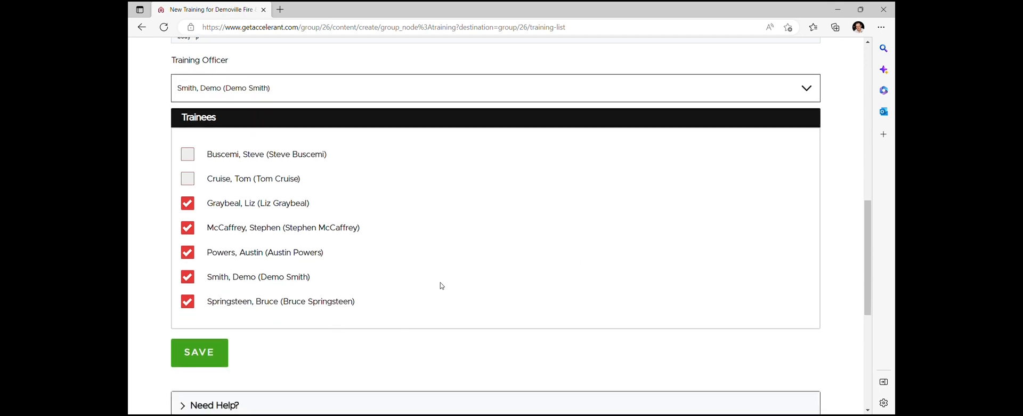
scroll(400, 255, "down", 1)
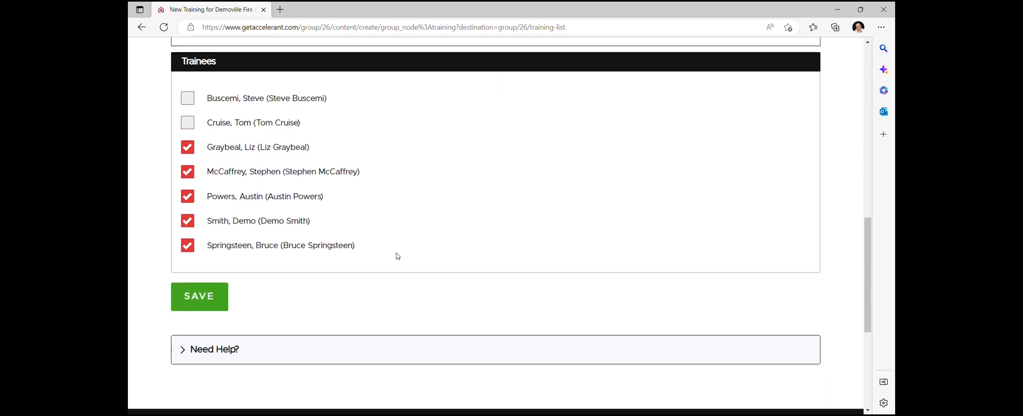
left_click(212, 302)
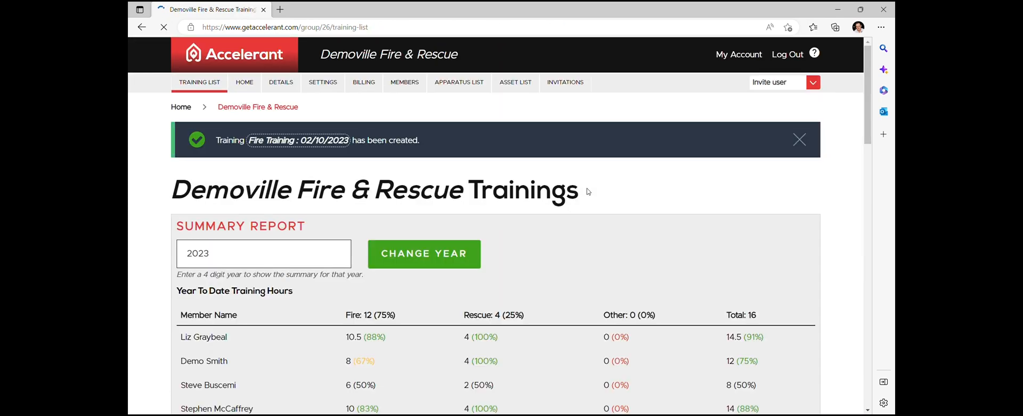
Step: Examine the updated department totals and member training hours in the summary report
scroll(746, 218, "down", 1)
left_click_drag(761, 261, 727, 250)
left_click(689, 195)
scroll(696, 193, "down", 2)
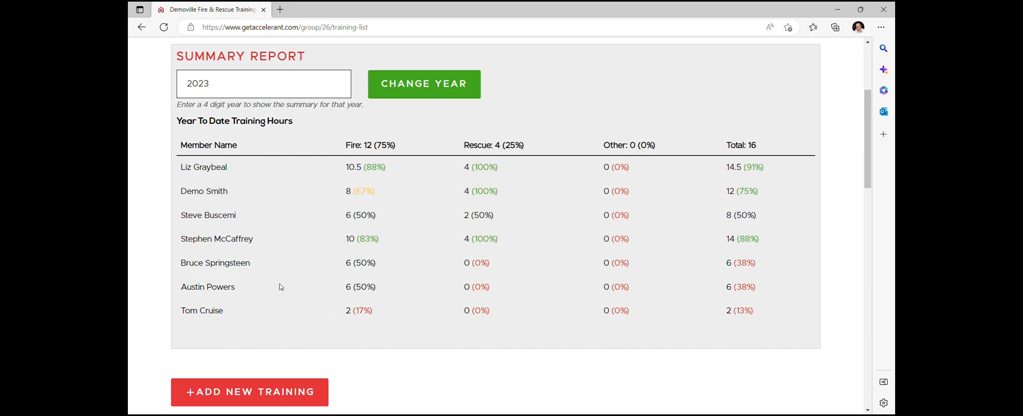
scroll(327, 290, "up", 1)
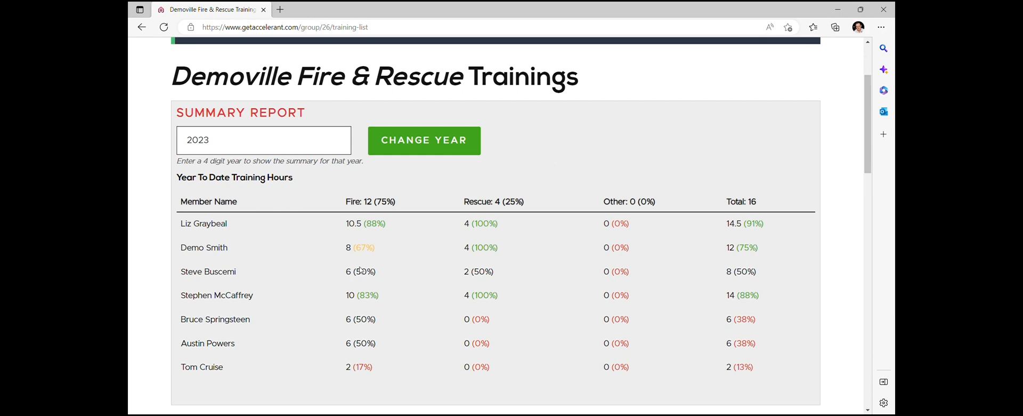
Step: Start another new training record for the department and set its training type to Fire
scroll(363, 267, "down", 3)
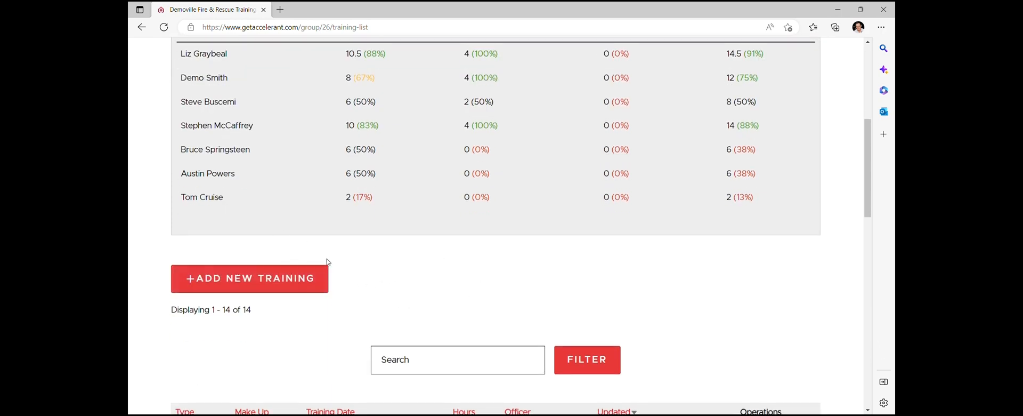
scroll(434, 263, "down", 1)
left_click(282, 225)
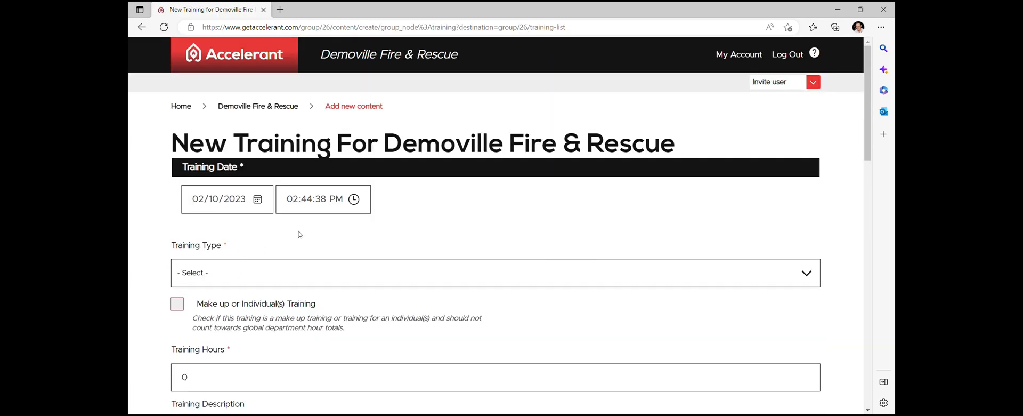
left_click(203, 302)
scroll(521, 217, "down", 1)
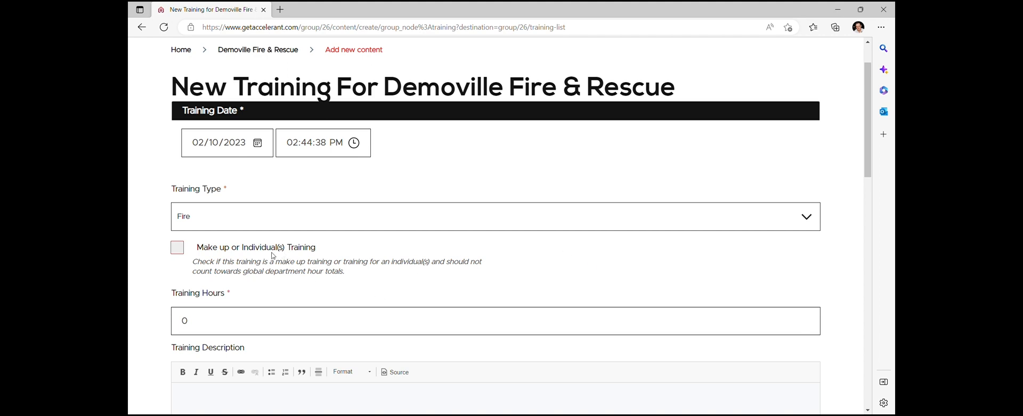
Step: Mark the record as a make up or individual training and set its training hours to 2
left_click(180, 251)
key("Tab")
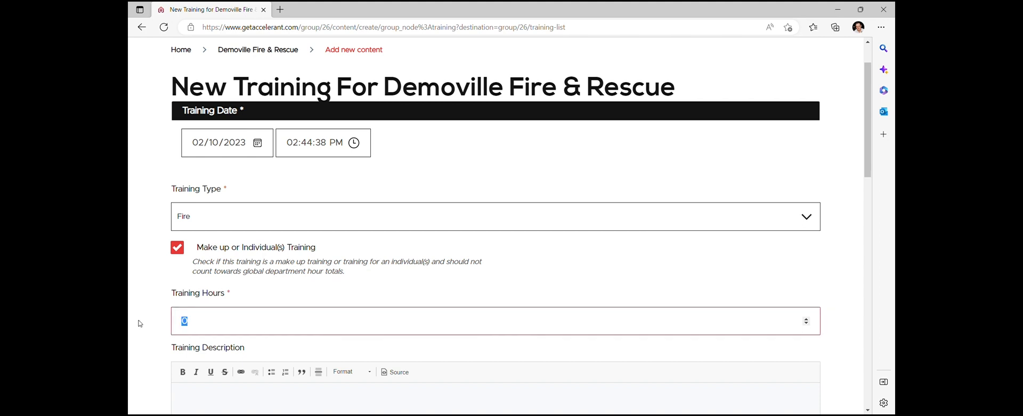
type("2")
left_click(559, 255)
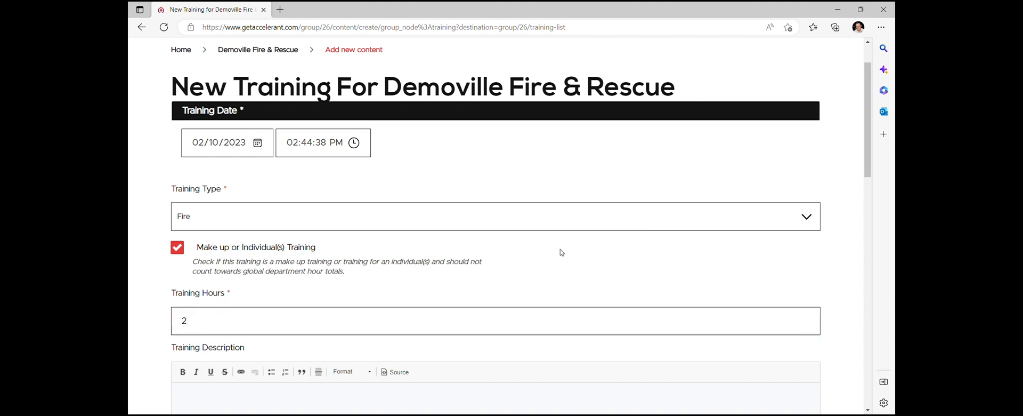
Step: Enter "Advanced SCBA Training" as the description of the make up training
scroll(575, 259, "down", 1)
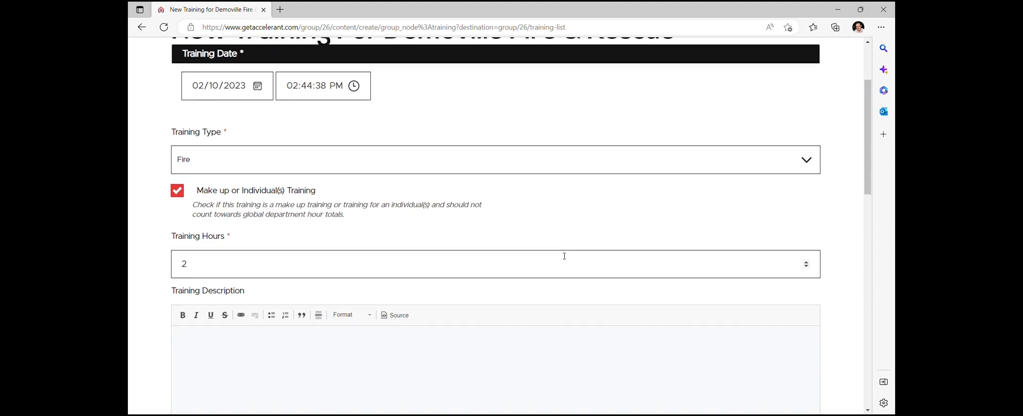
scroll(555, 286, "down", 1)
left_click(491, 293)
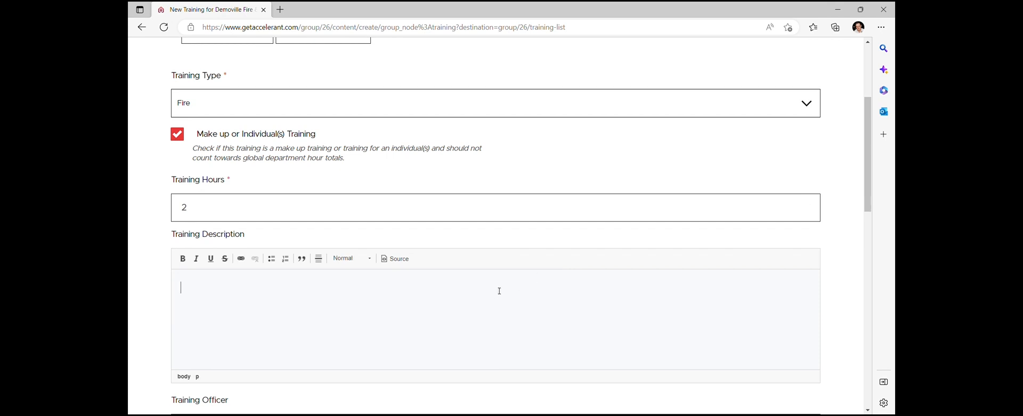
type("Advanced SCBA Training")
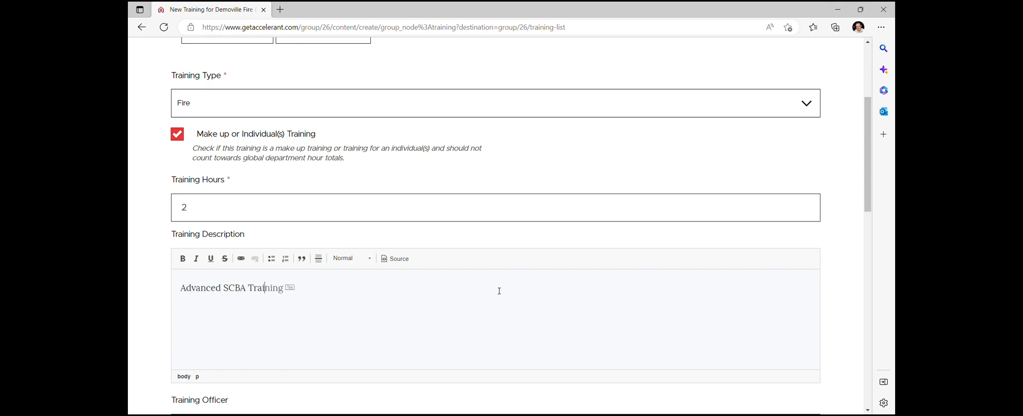
Step: Assign the demo member as training officer and mark the first two listed members and the demo member as trainees
scroll(480, 272, "down", 4)
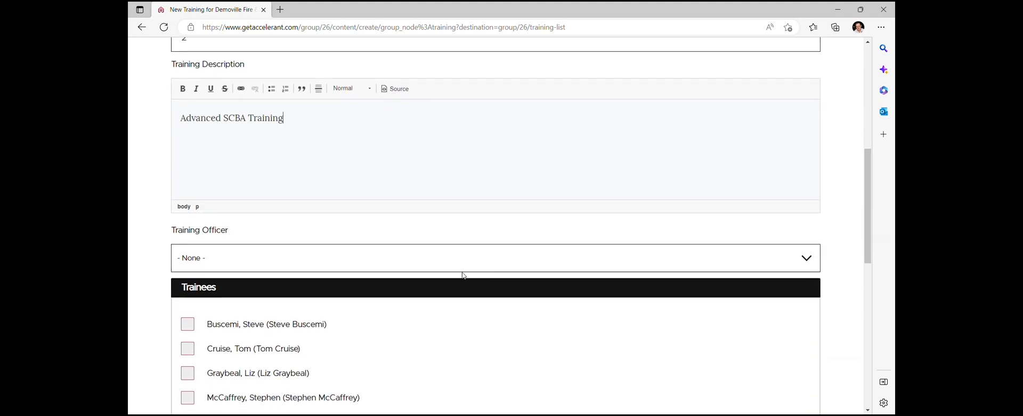
left_click(192, 275)
left_click(190, 292)
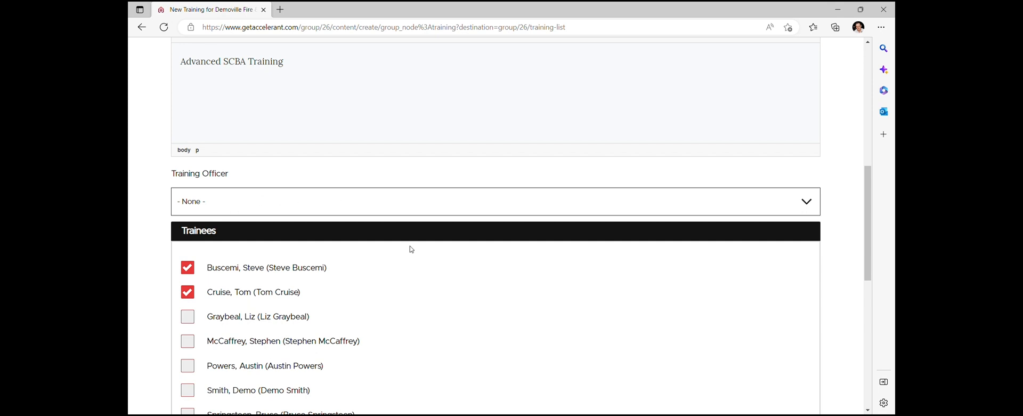
left_click(405, 286)
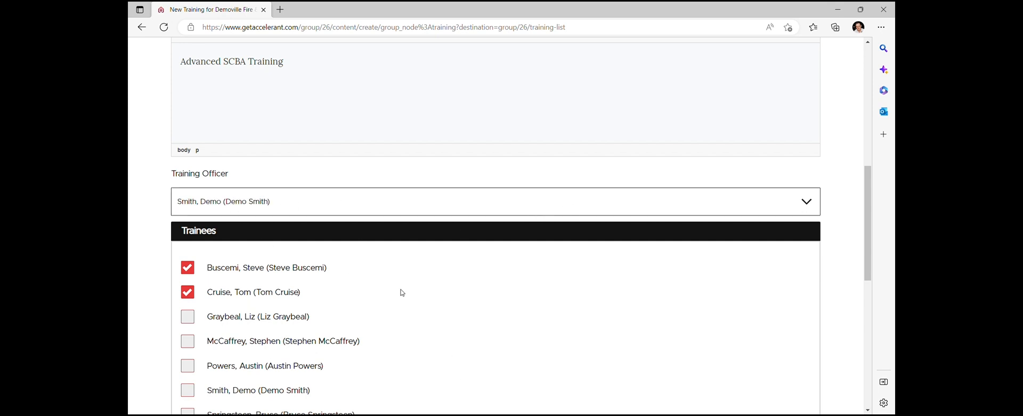
scroll(394, 287, "down", 1)
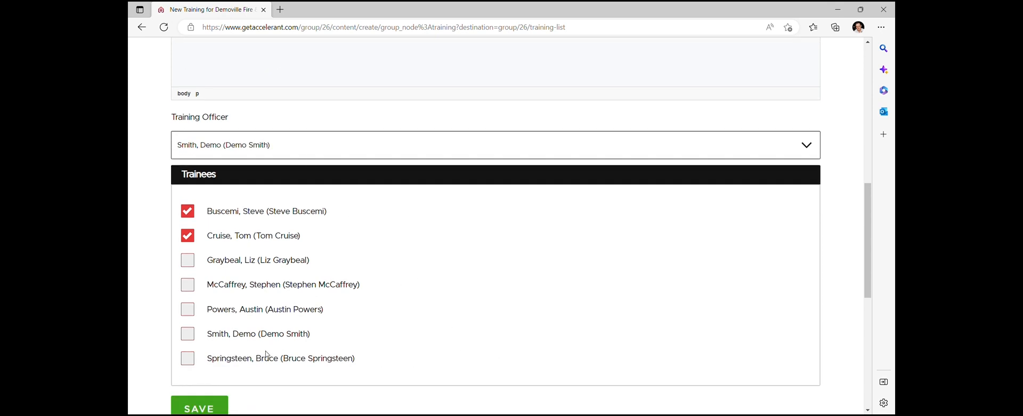
left_click(188, 334)
Step: Review the make up setting and selected trainees, and save the new training
scroll(343, 157, "up", 6)
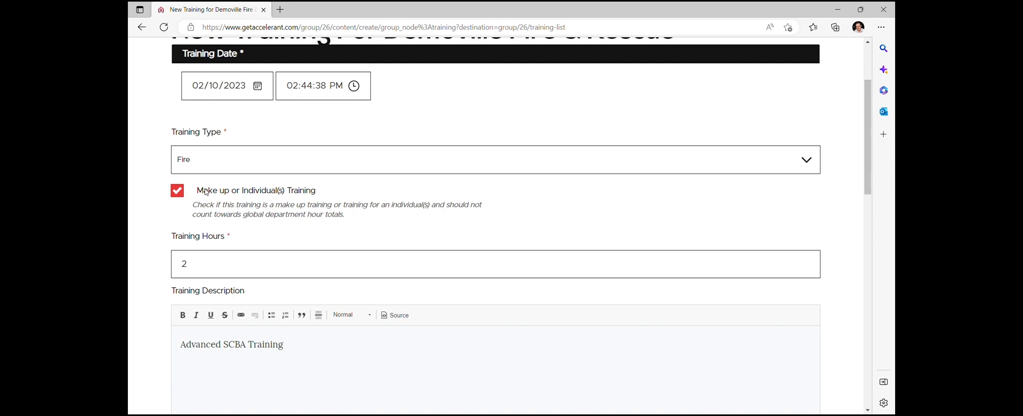
scroll(464, 209, "down", 8)
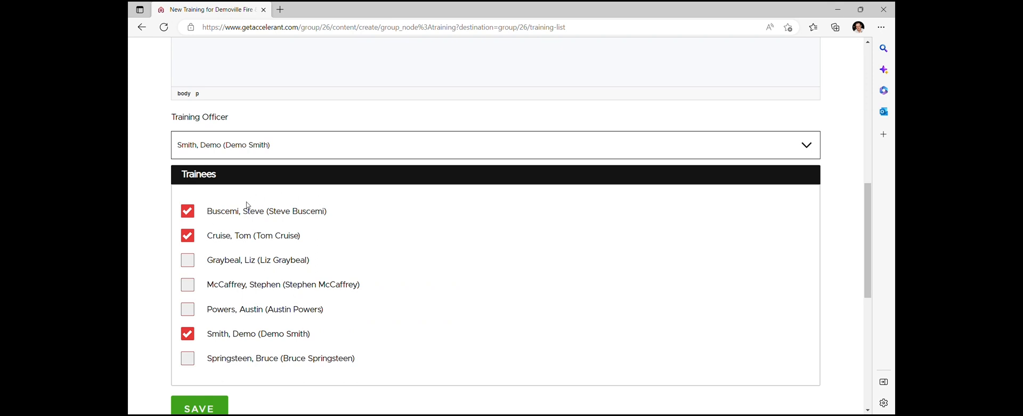
scroll(334, 235, "down", 1)
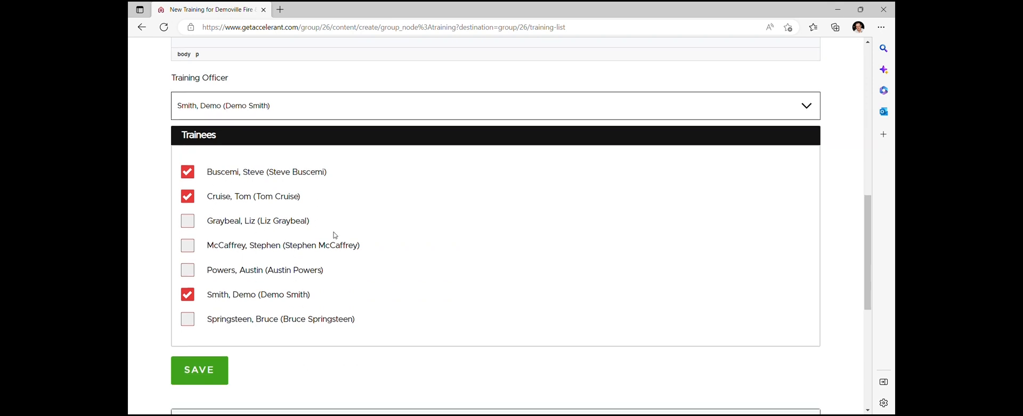
left_click(209, 354)
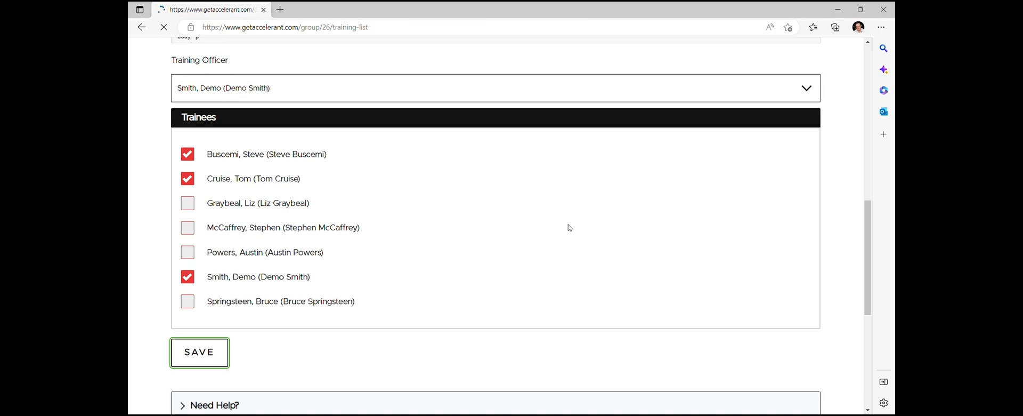
Step: Compare the department's total hours with the last listed member's Fire hours in the summary report, and check the training list
scroll(775, 307, "down", 3)
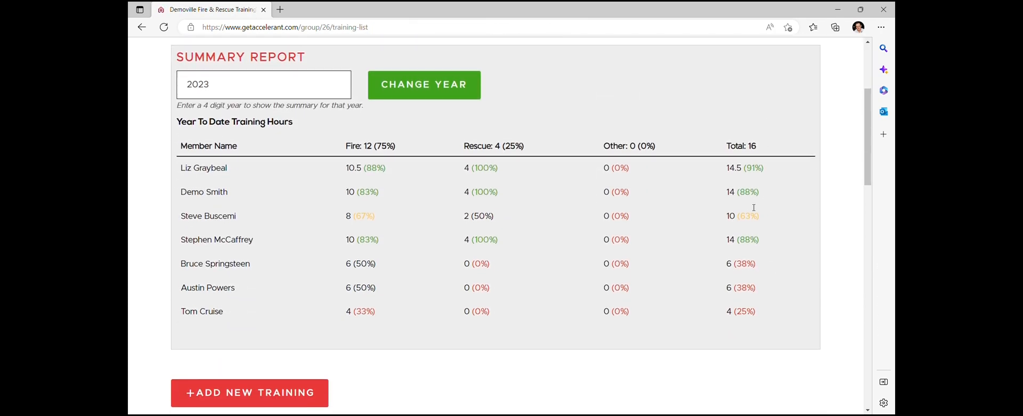
left_click_drag(763, 144, 728, 147)
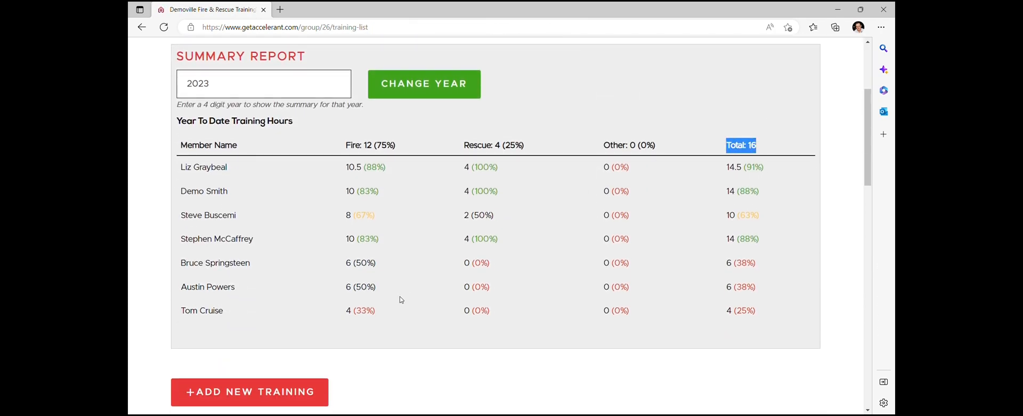
left_click(354, 311)
left_click_drag(345, 311, 351, 313)
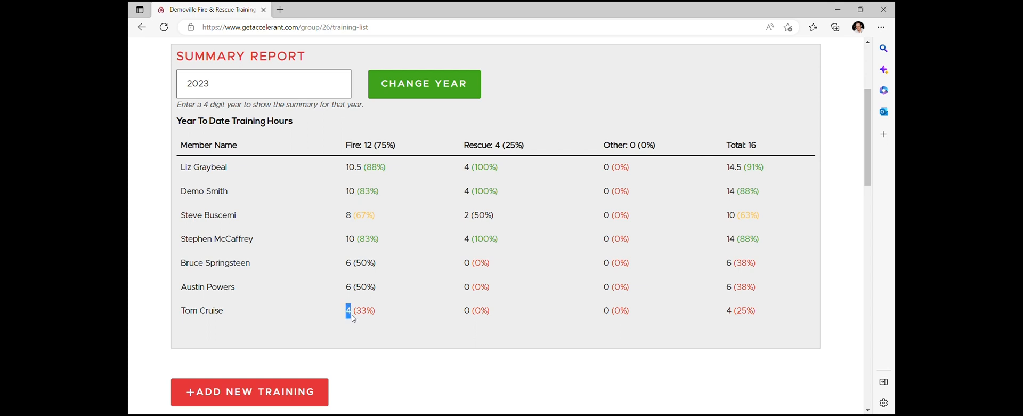
left_click(378, 334)
left_click_drag(769, 147, 726, 148)
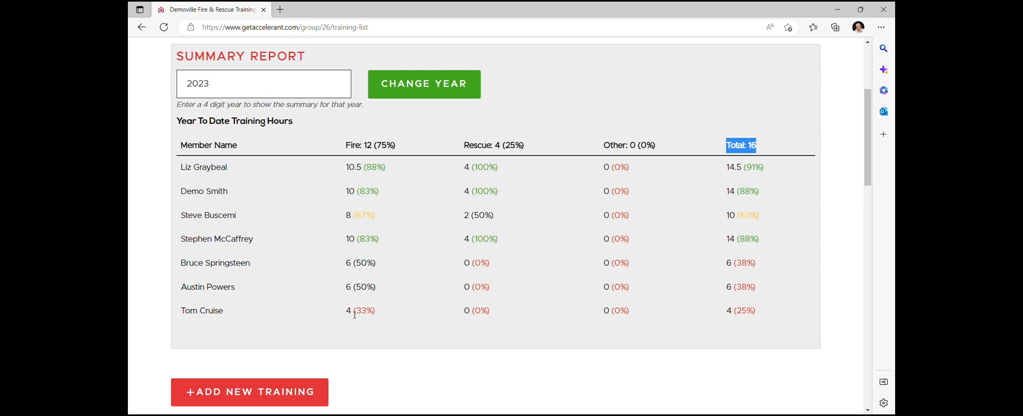
left_click(776, 116)
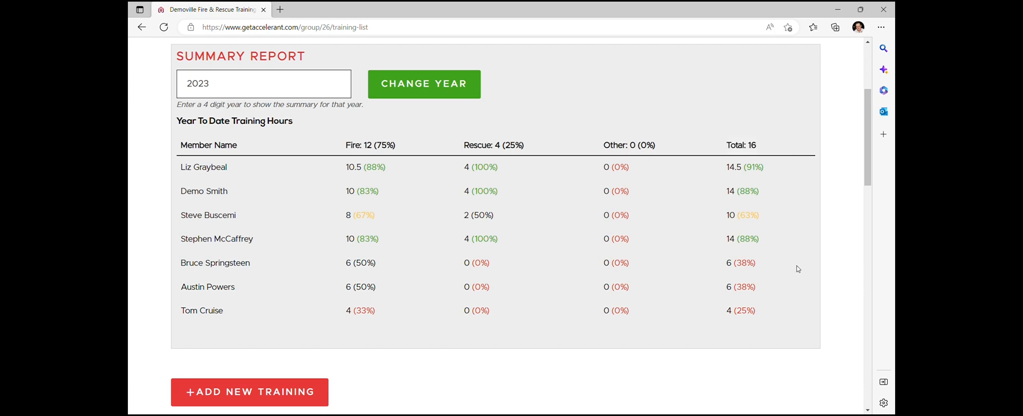
scroll(626, 310, "down", 4)
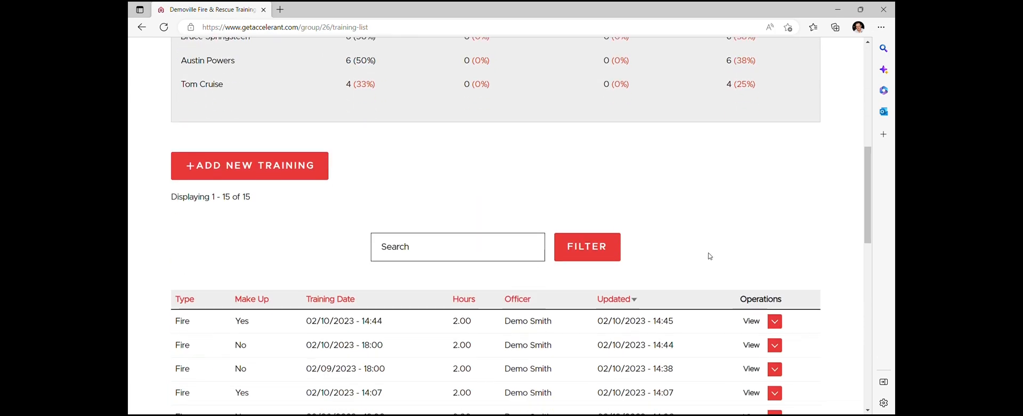